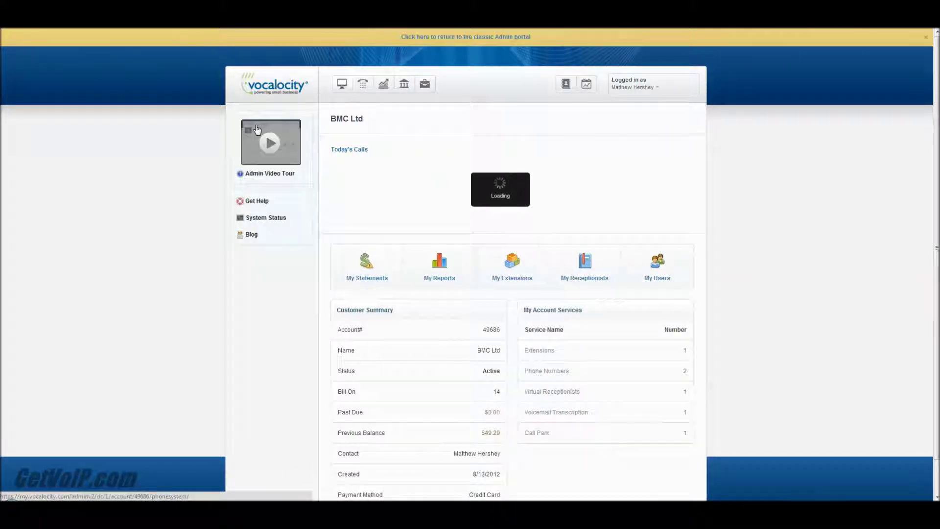
Switch to the classic admin portal, view its virtual receptionists list, and return to the new admin portal.
left_click(484, 37)
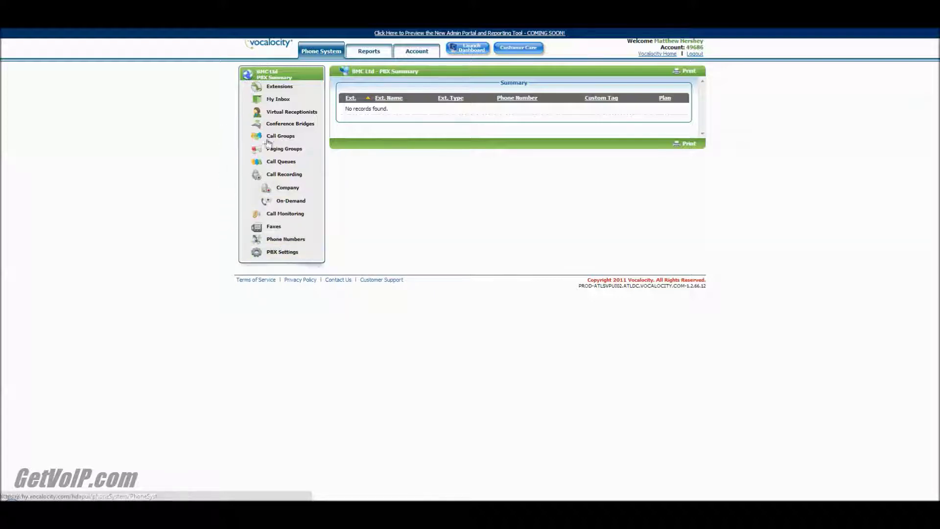
left_click(272, 116)
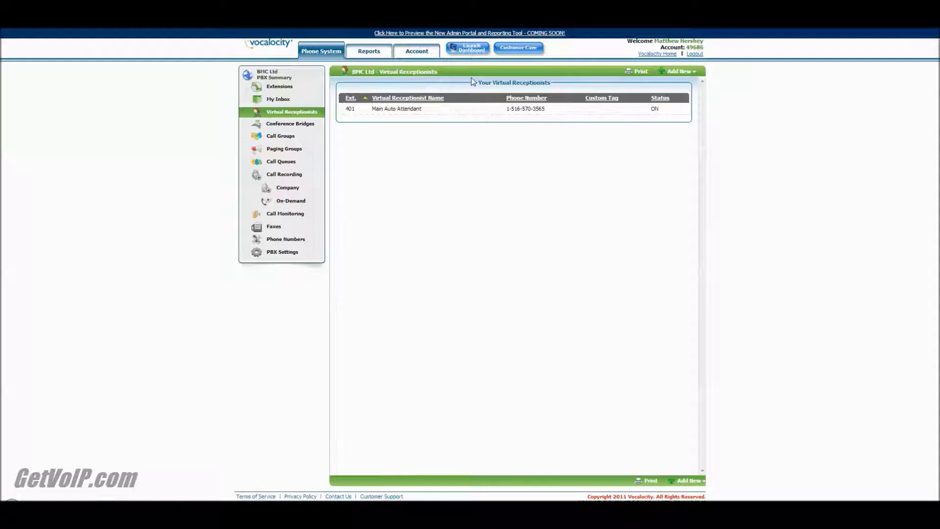
left_click(462, 35)
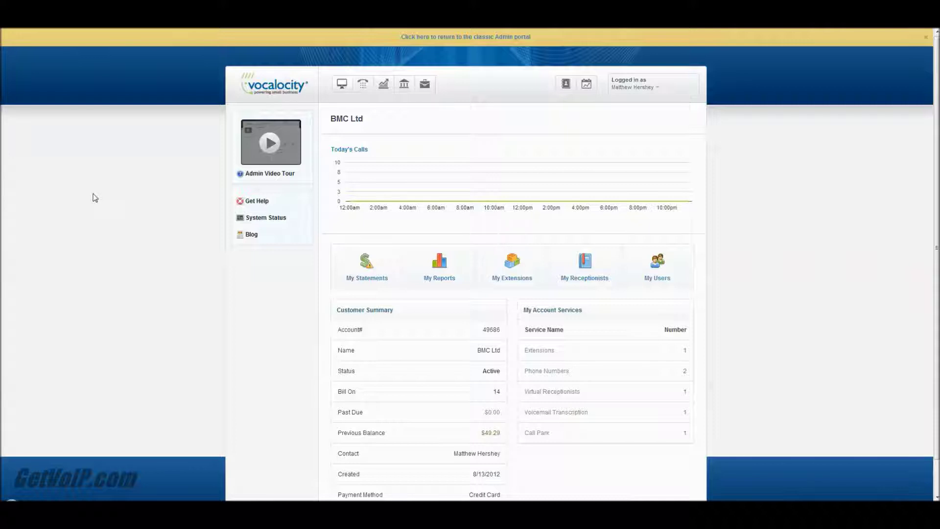
View the account's billing statements and the phone system's PBX summary.
mouse_move(366, 201)
scroll(172, 210, "down", 1)
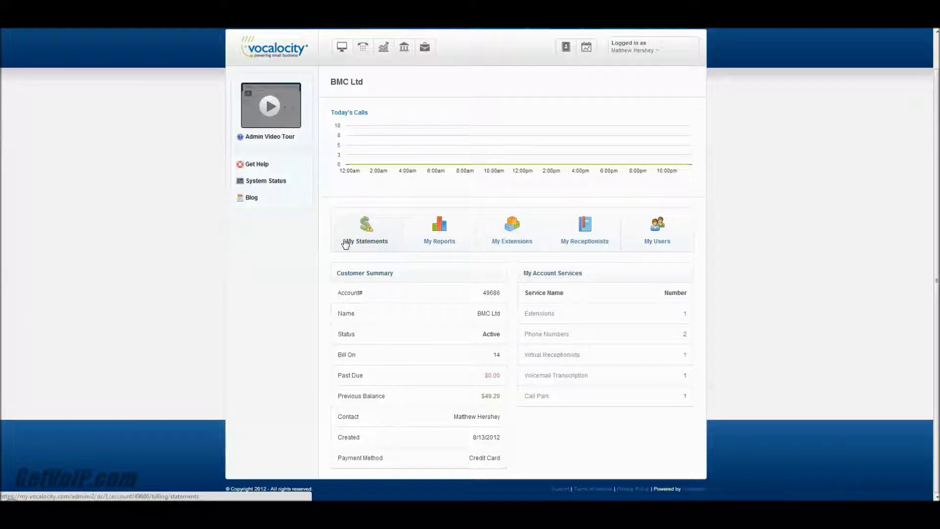
left_click(373, 229)
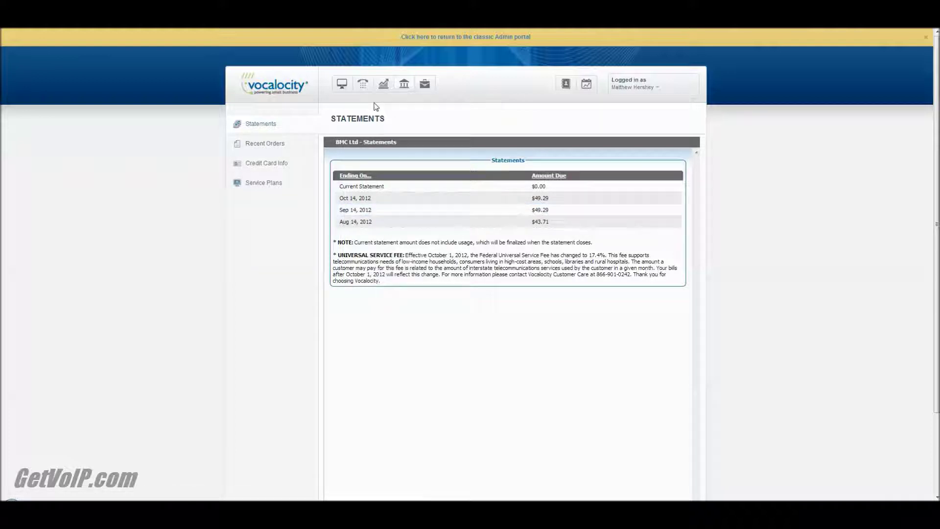
left_click(361, 89)
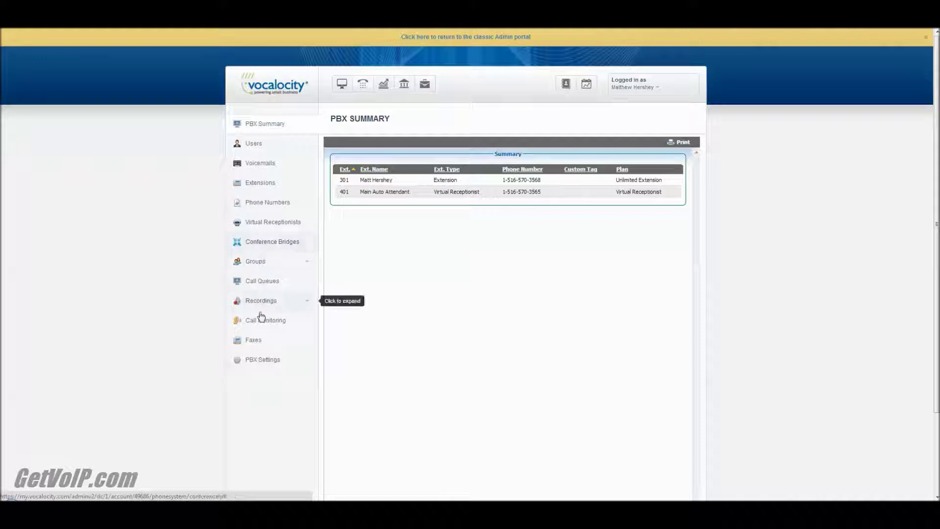
Load the company summary call report, dismissing the error and reopening the report.
left_click(381, 90)
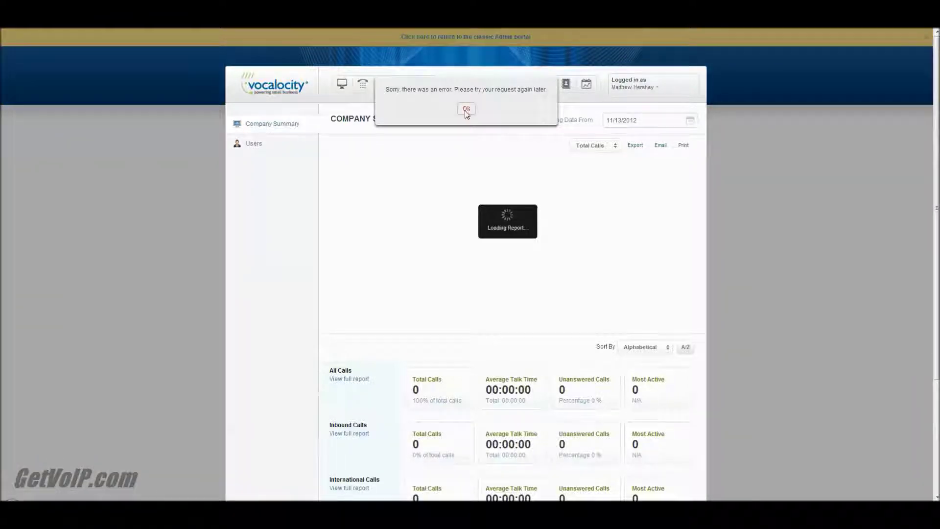
left_click(466, 108)
left_click(381, 86)
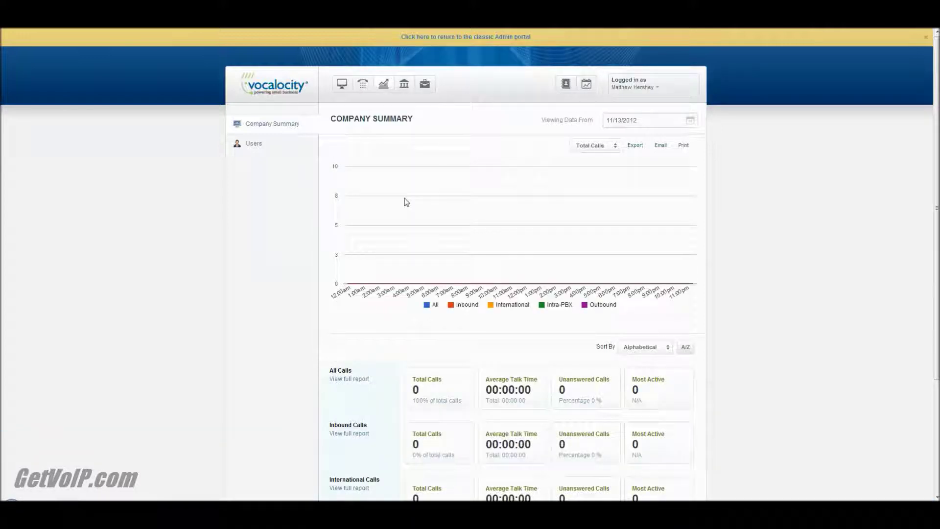
Open the full outbound calls report and inspect its total calls trend at different times of day.
scroll(405, 202, "down", 3)
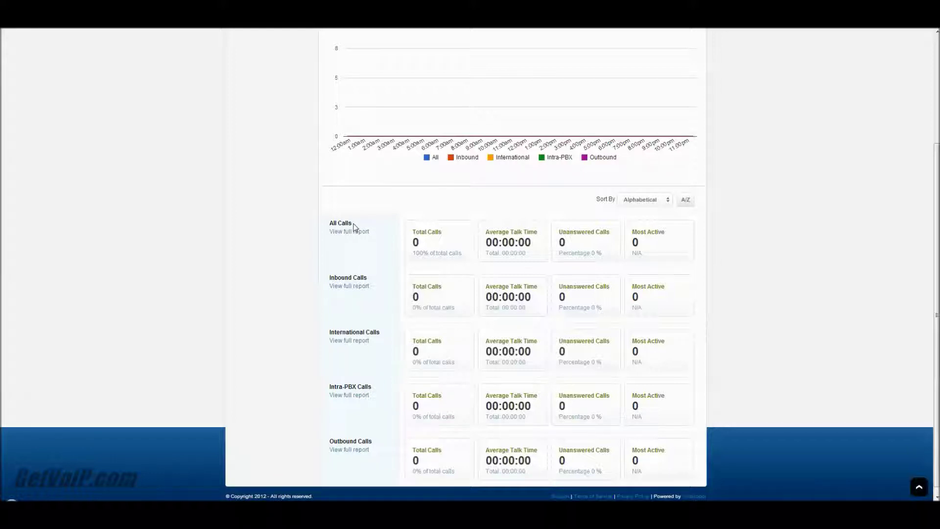
left_click(352, 450)
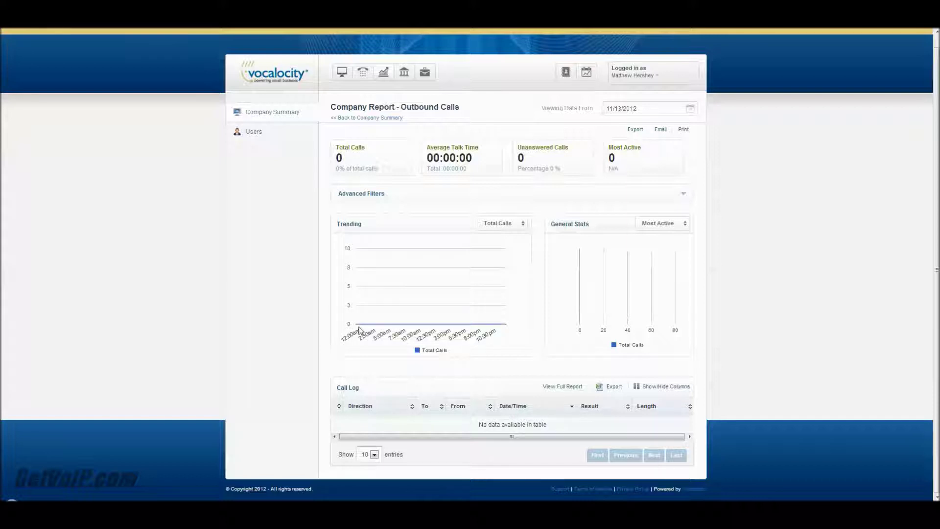
mouse_move(385, 325)
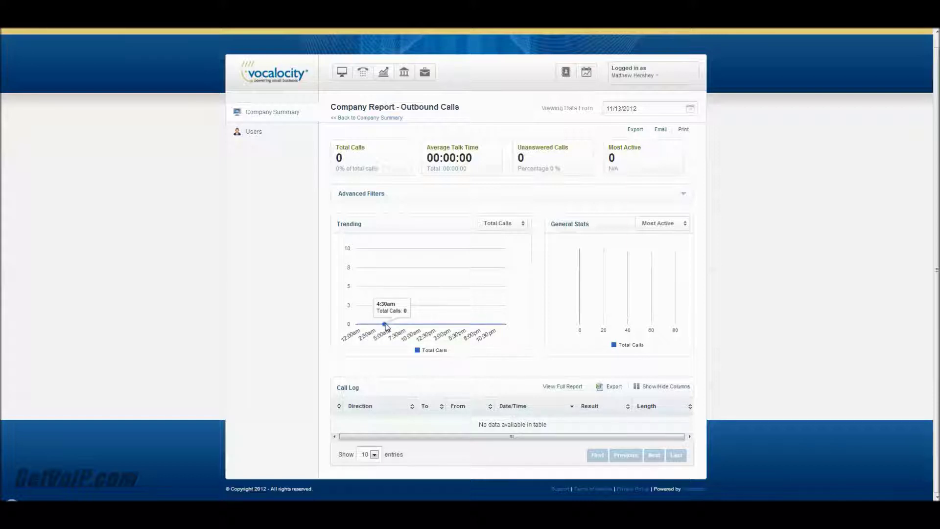
mouse_move(439, 326)
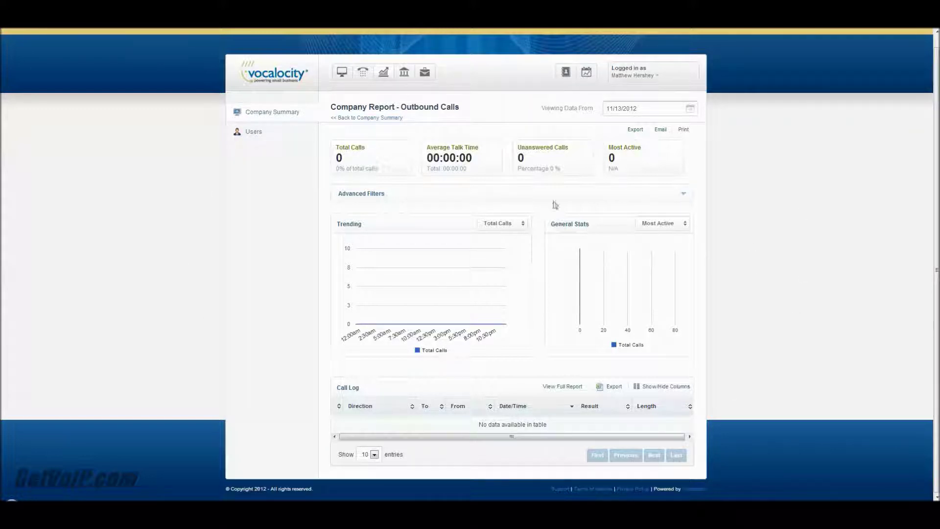
View the company contact settings and today's call statistics, and return to the account dashboard.
left_click(427, 73)
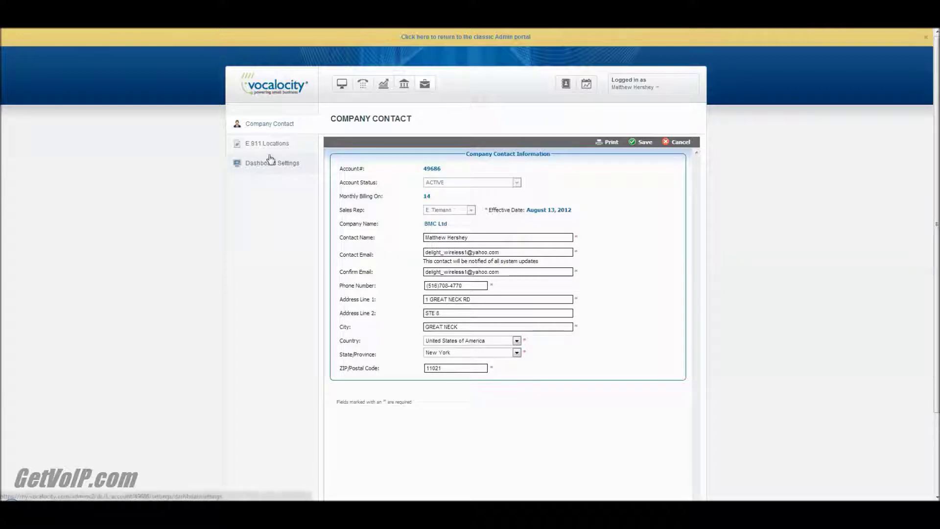
left_click(584, 85)
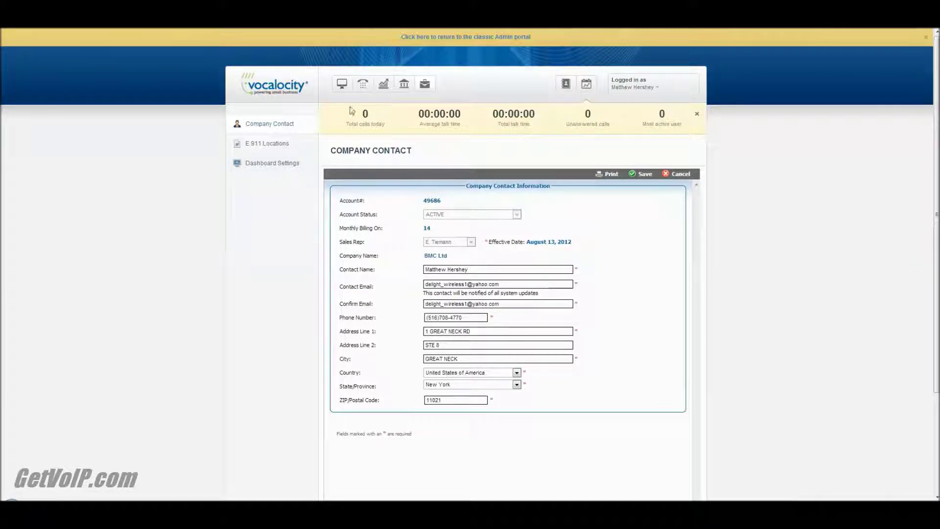
left_click(344, 93)
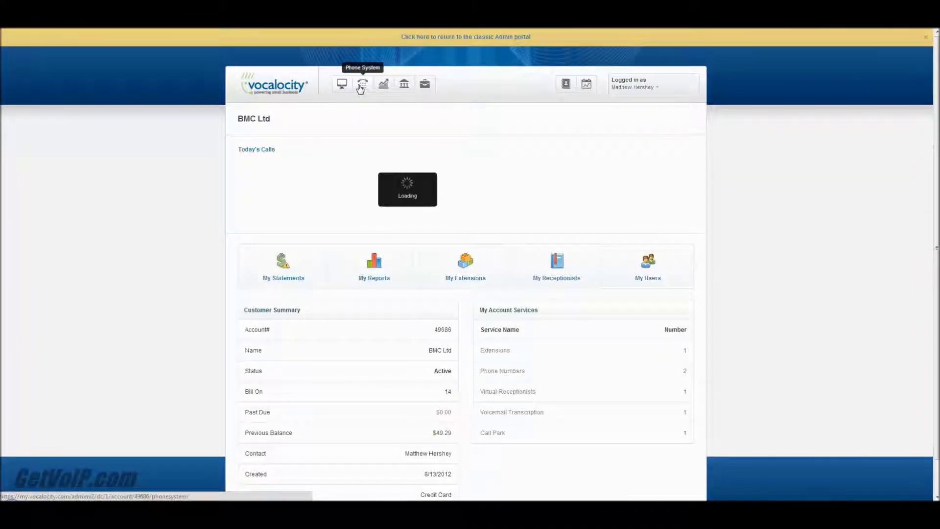
Open the Main Auto Attendant virtual receptionist for editing from the PBX summary.
left_click(361, 87)
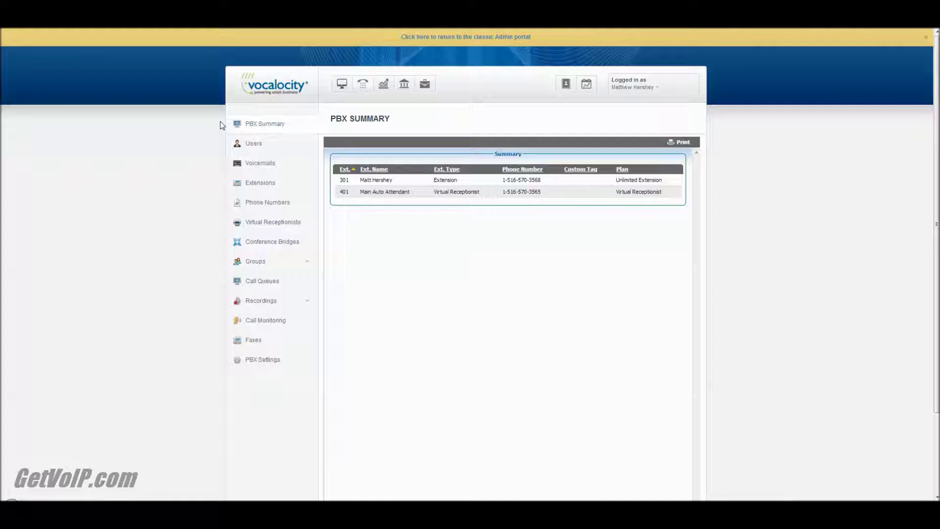
left_click(410, 195)
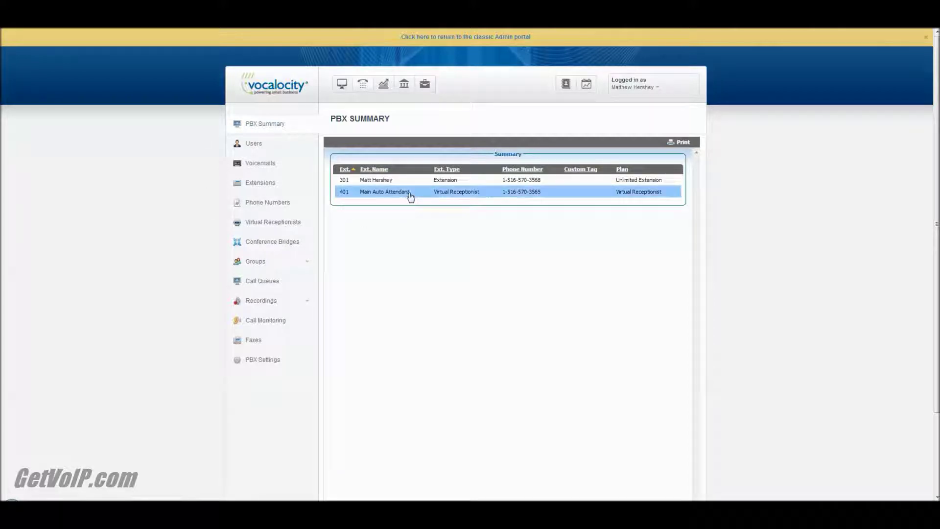
double_click(411, 193)
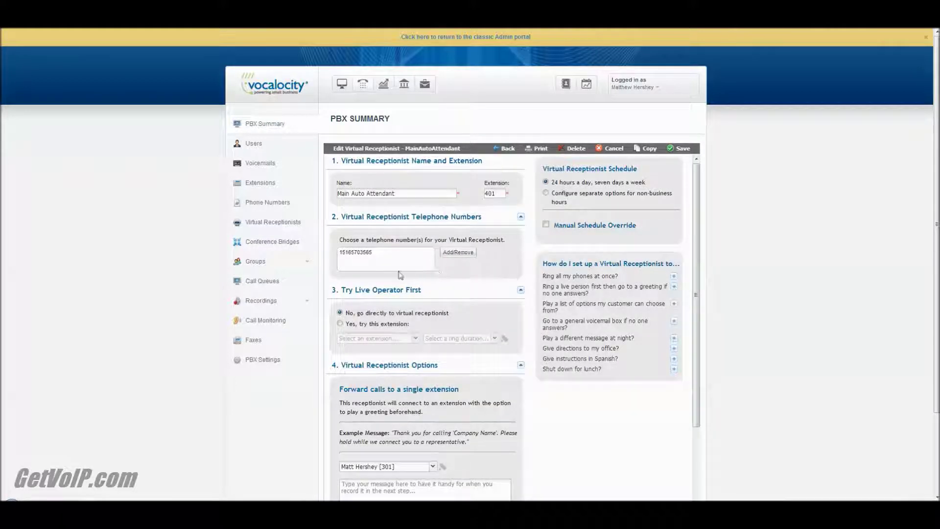
Set the virtual receptionist's business hours message to play a greeting.
scroll(472, 299, "down", 3)
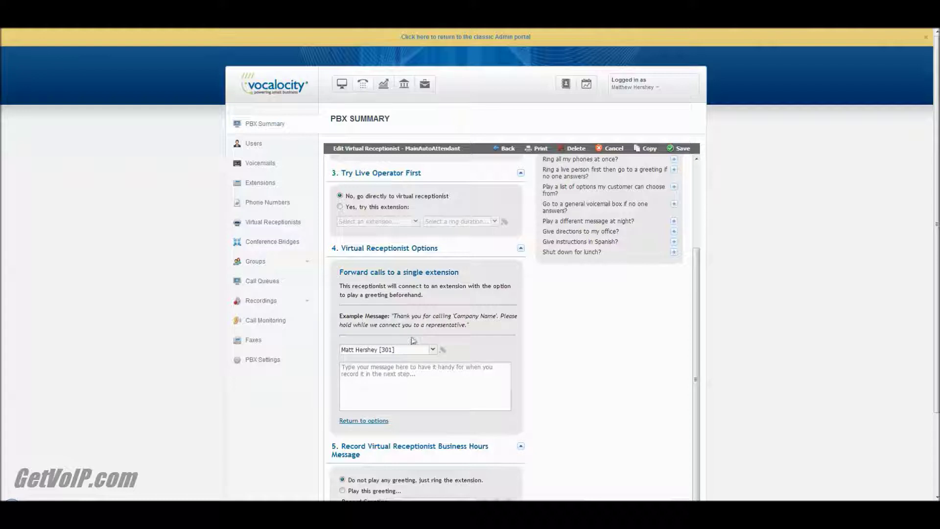
scroll(415, 386, "down", 2)
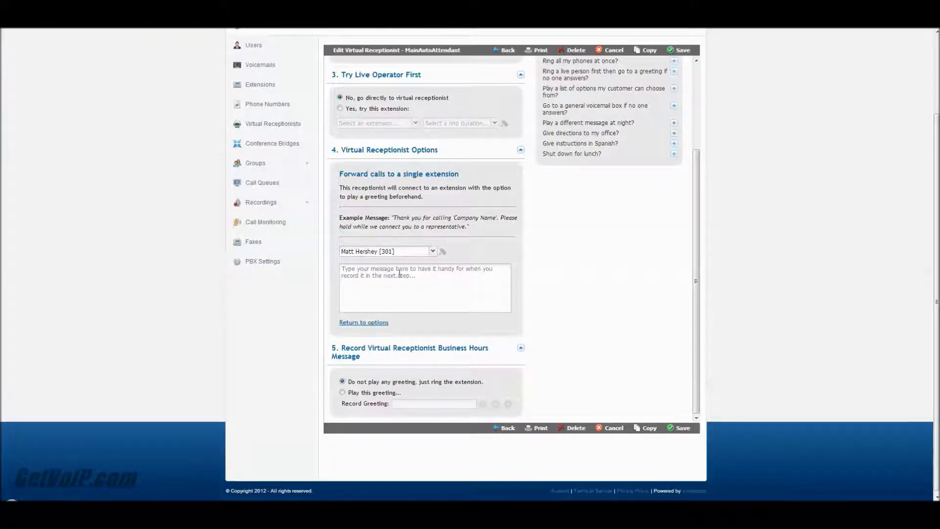
scroll(399, 274, "down", 1)
left_click(342, 390)
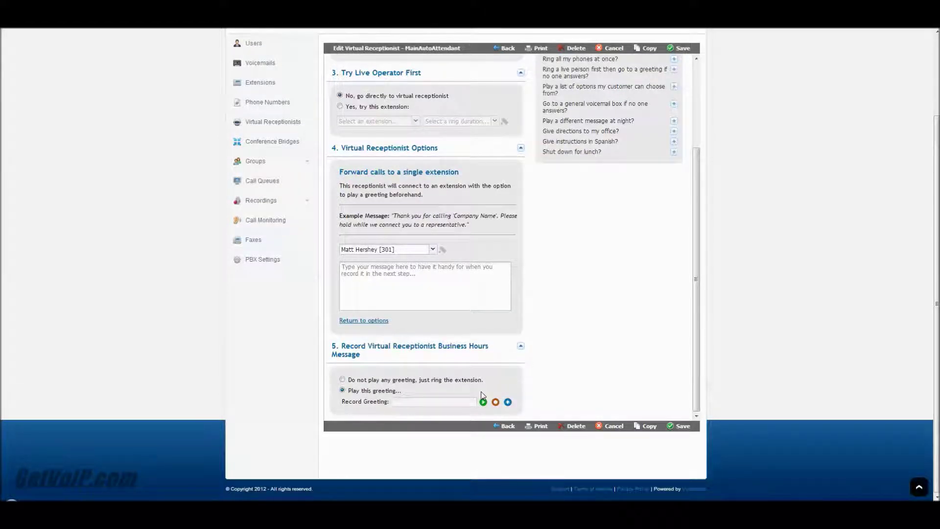
Examine the script and phone number fields for recording the business hours greeting, and close the dialog without recording.
left_click(496, 403)
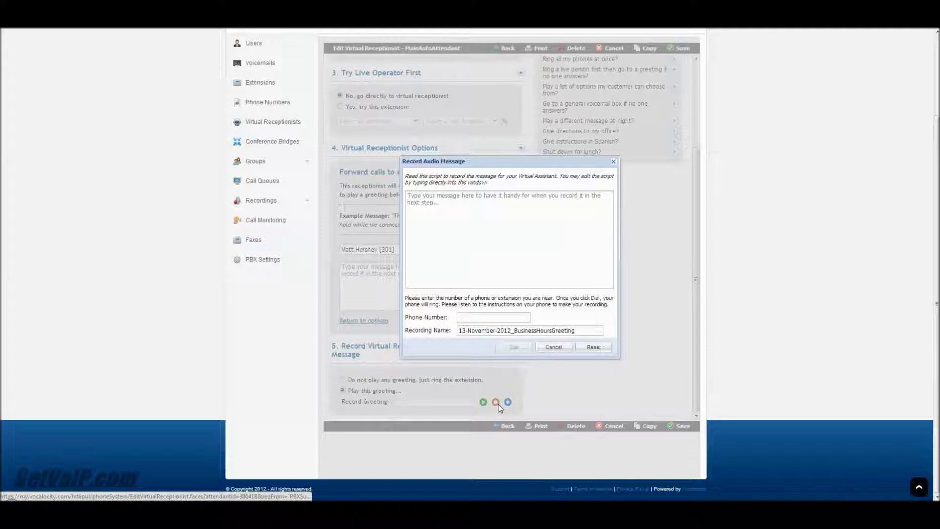
left_click(518, 320)
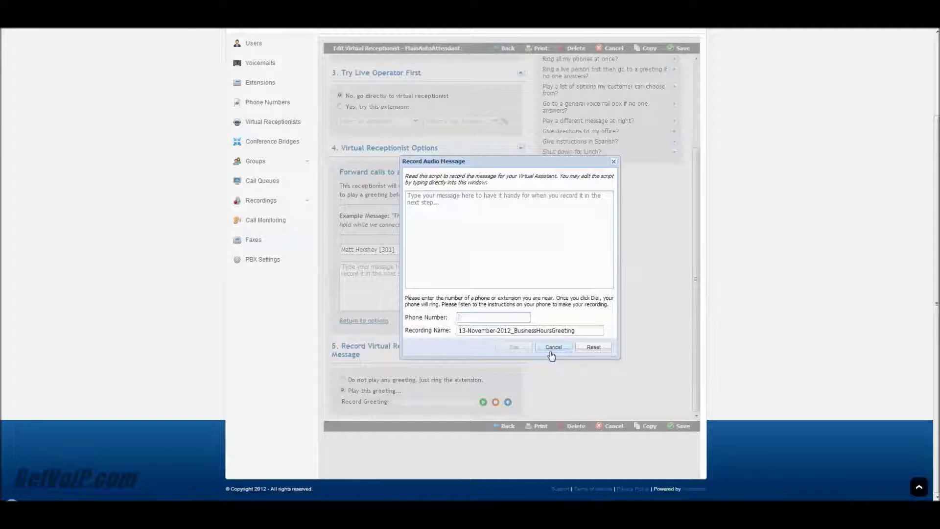
left_click(461, 228)
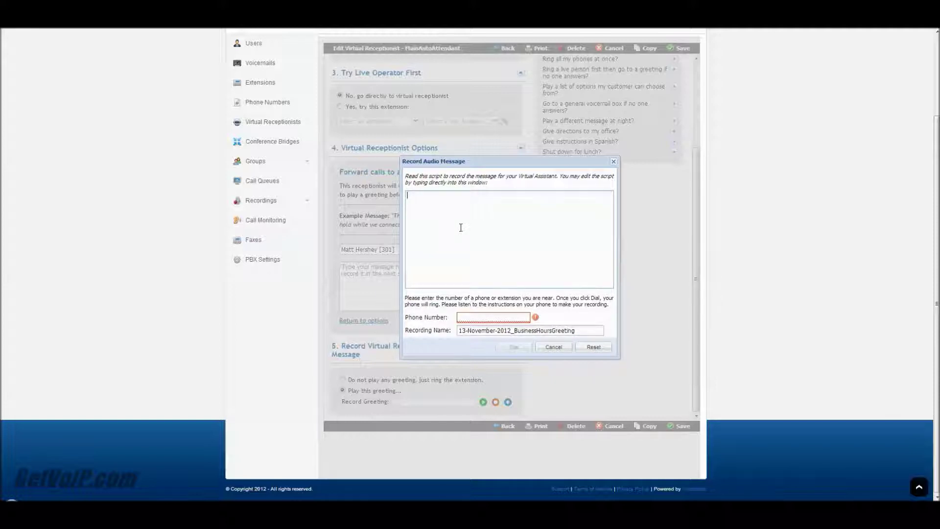
left_click(554, 347)
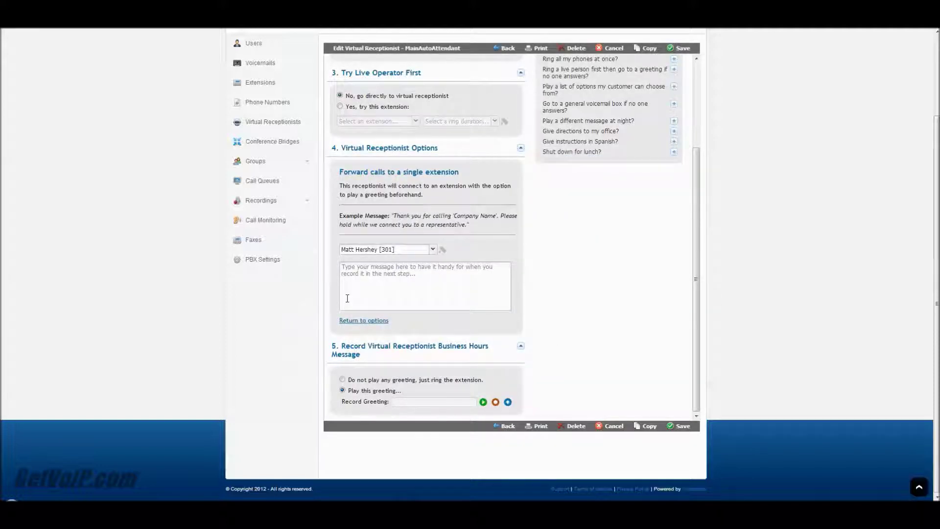
Set the virtual receptionist schedule to configure separate options for non-business hours.
scroll(508, 342, "up", 10)
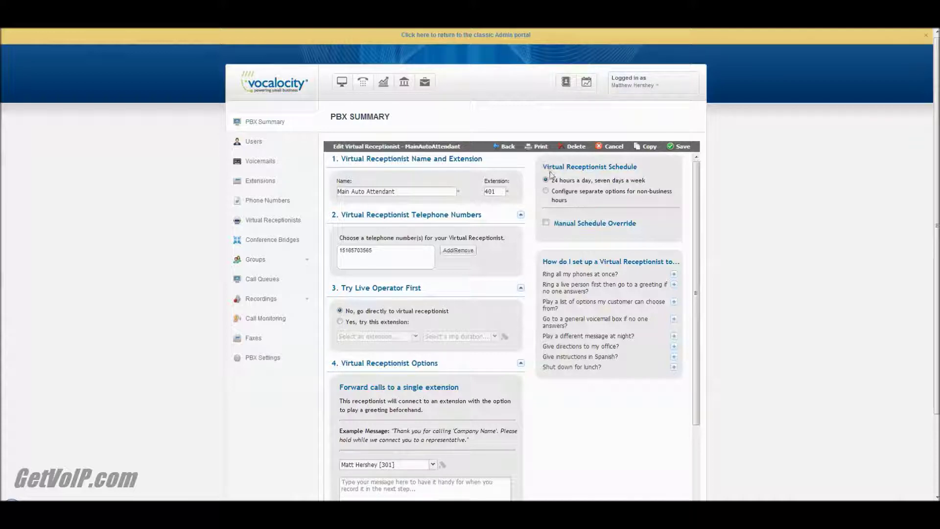
scroll(465, 227, "down", 3)
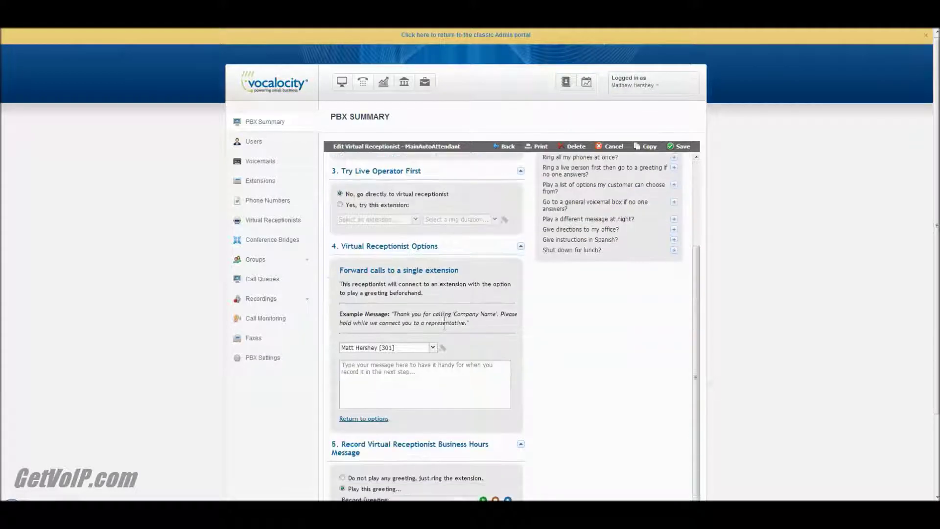
scroll(444, 323, "down", 2)
scroll(512, 195, "up", 5)
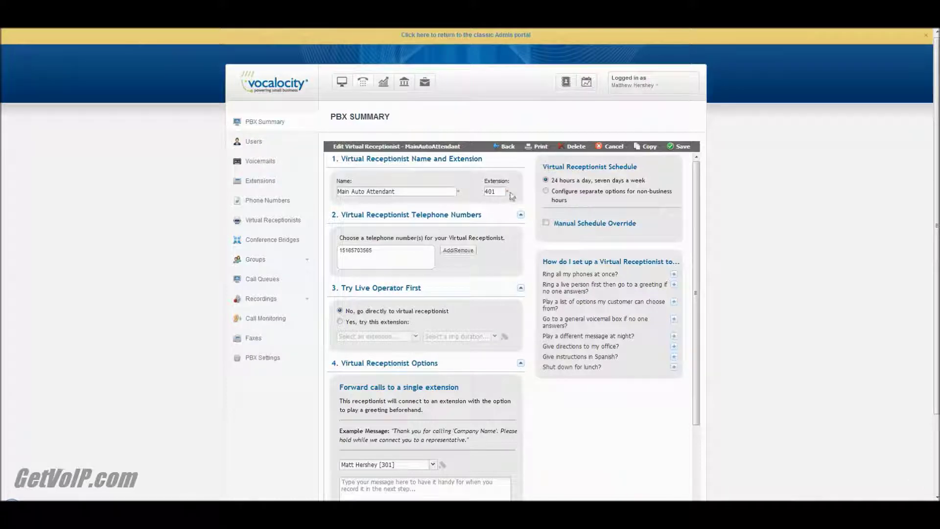
left_click(546, 192)
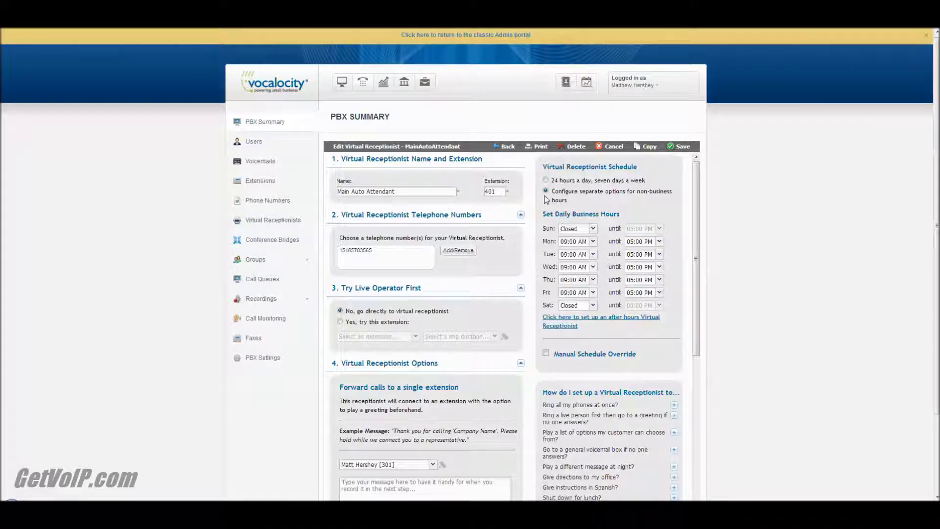
Try ringing an extension first for after-hours calls, and restore going directly to the virtual receptionist.
scroll(546, 244, "down", 2)
scroll(546, 245, "down", 4)
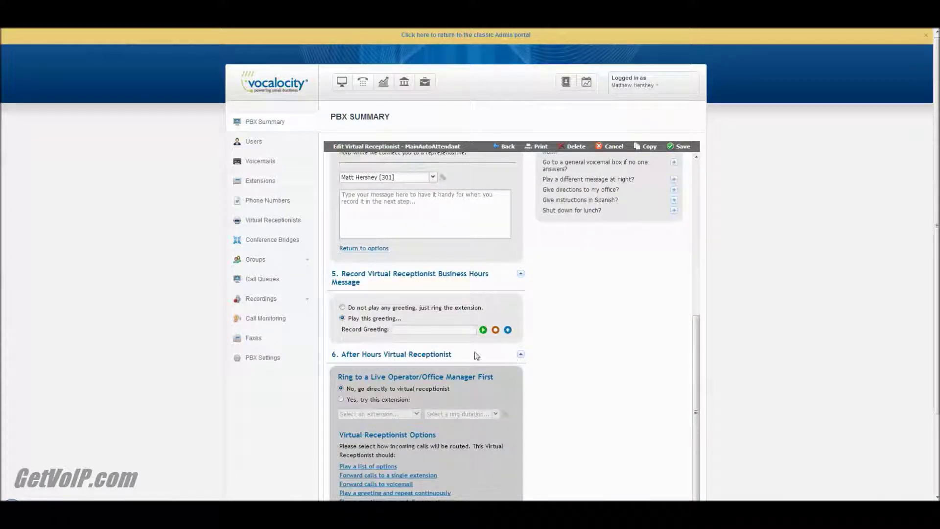
scroll(483, 353, "down", 2)
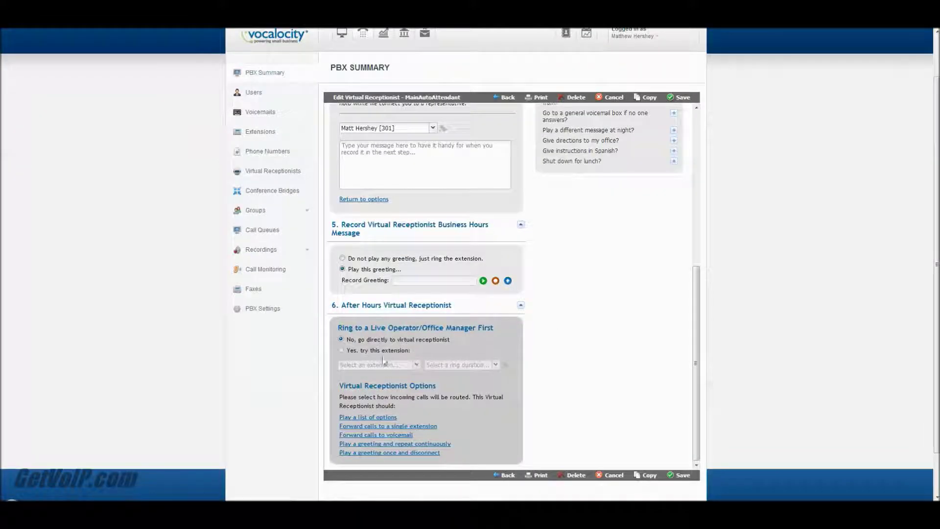
left_click(341, 351)
left_click(347, 365)
left_click(348, 365)
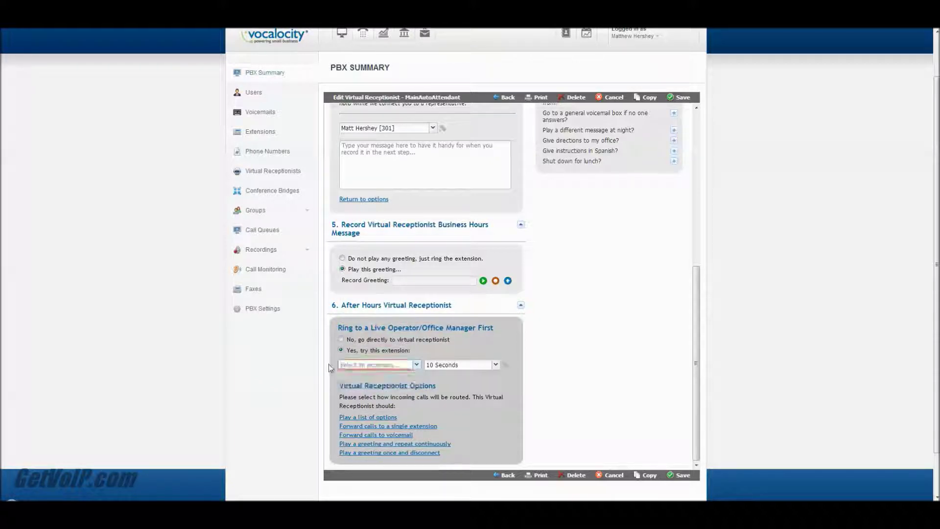
left_click(343, 339)
Set the after-hours virtual receptionist to play a list of options to callers.
scroll(480, 355, "down", 2)
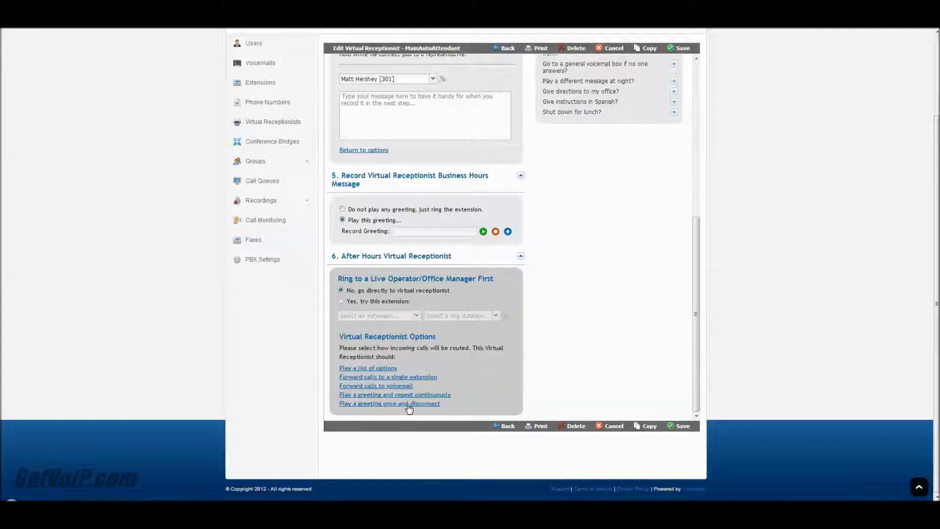
left_click(380, 369)
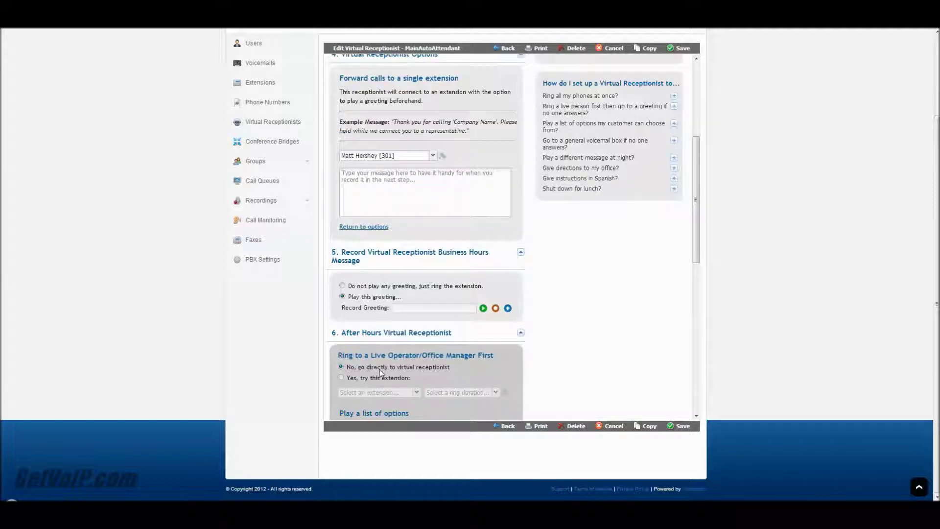
scroll(492, 359, "down", 1)
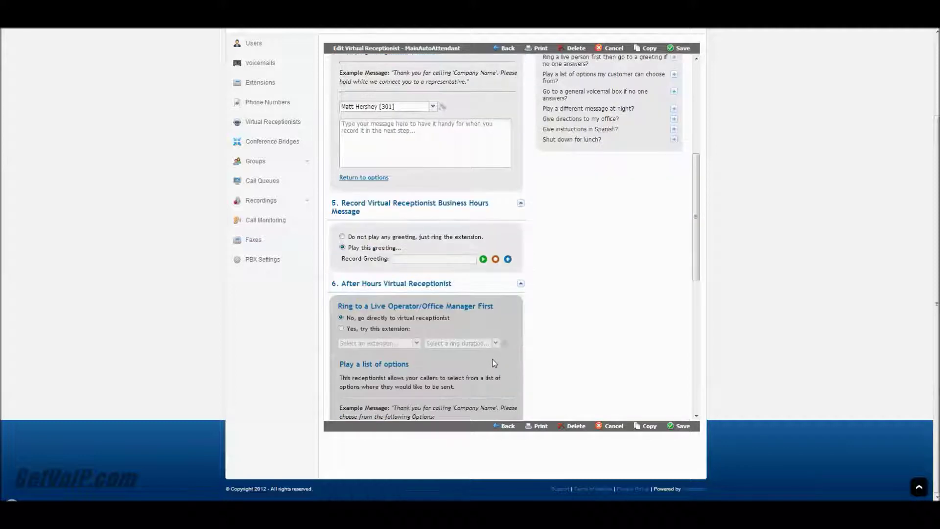
In the after-hours menu commands, assign key 1 to extension 301 and key 2 to repeat the menu.
scroll(492, 360, "down", 2)
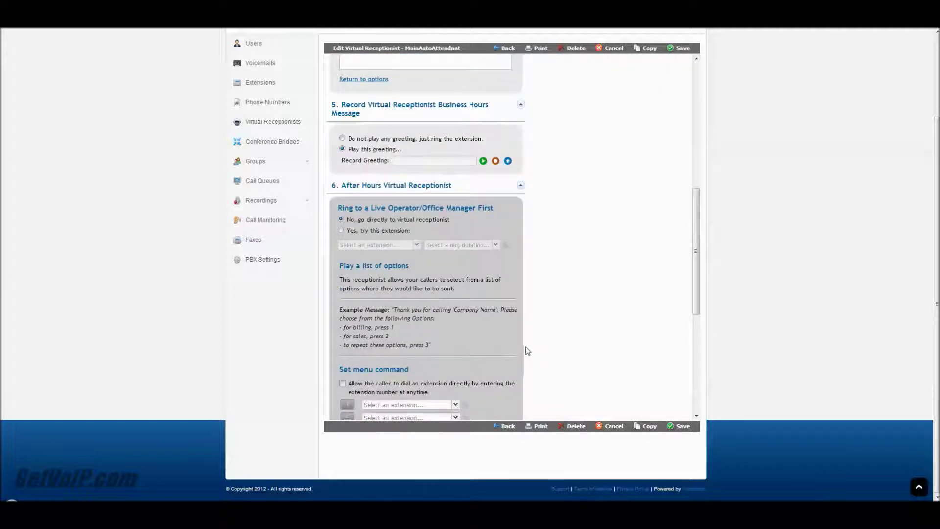
scroll(527, 351, "down", 1)
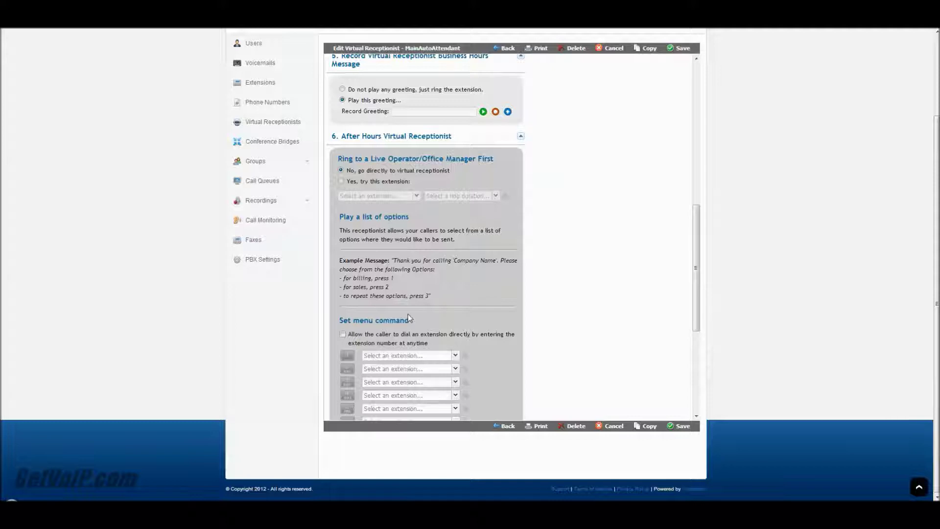
scroll(348, 335, "down", 1)
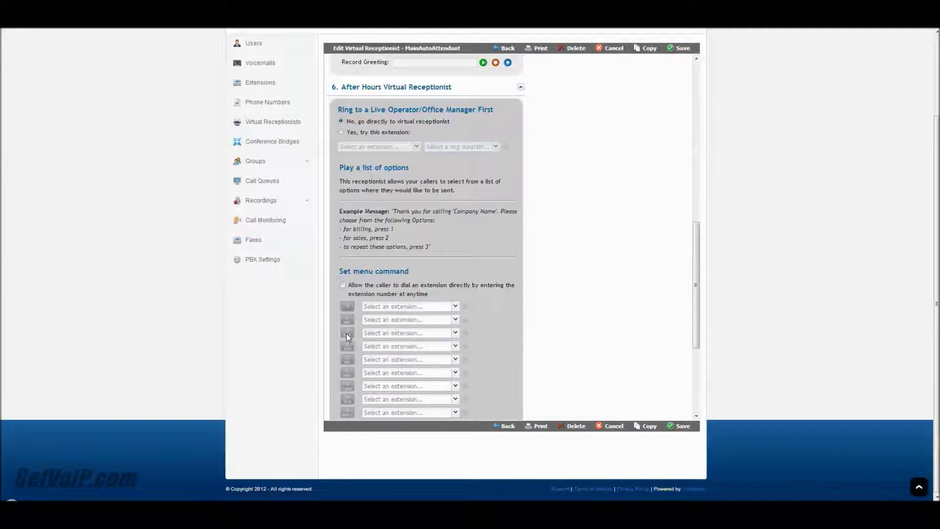
left_click(456, 307)
left_click(492, 306)
scroll(492, 305, "down", 3)
scroll(426, 269, "up", 1)
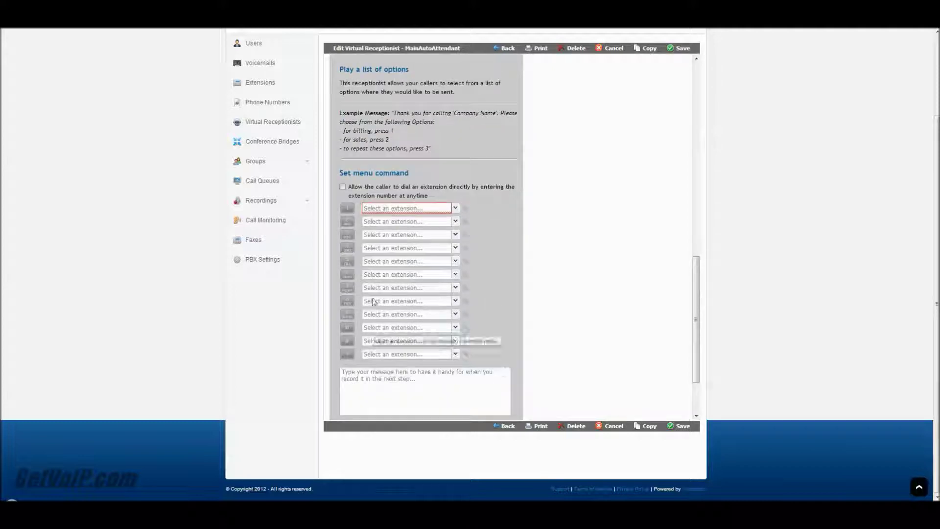
left_click(400, 209)
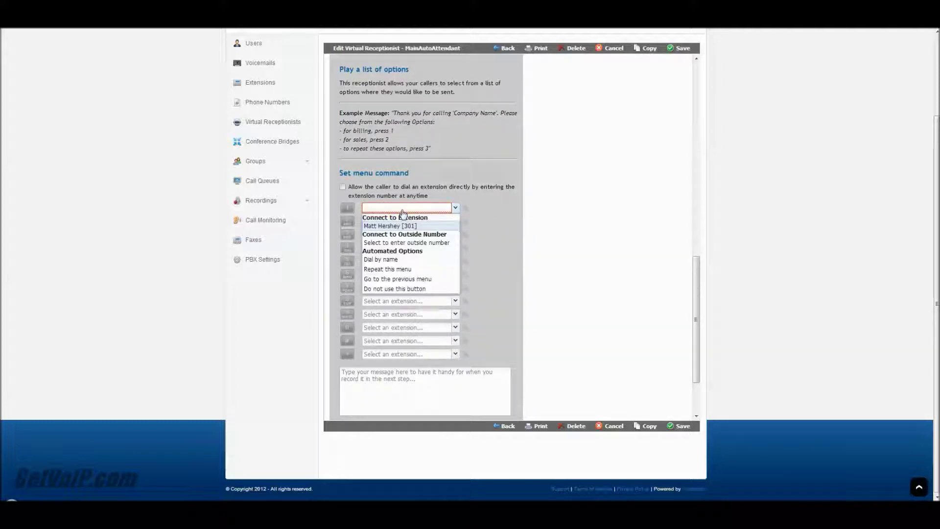
left_click(402, 226)
left_click(401, 222)
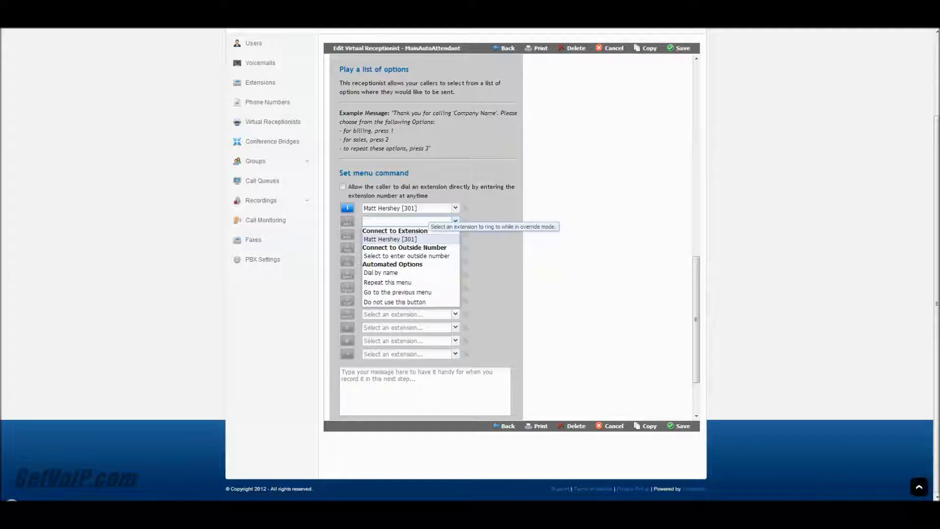
left_click(409, 284)
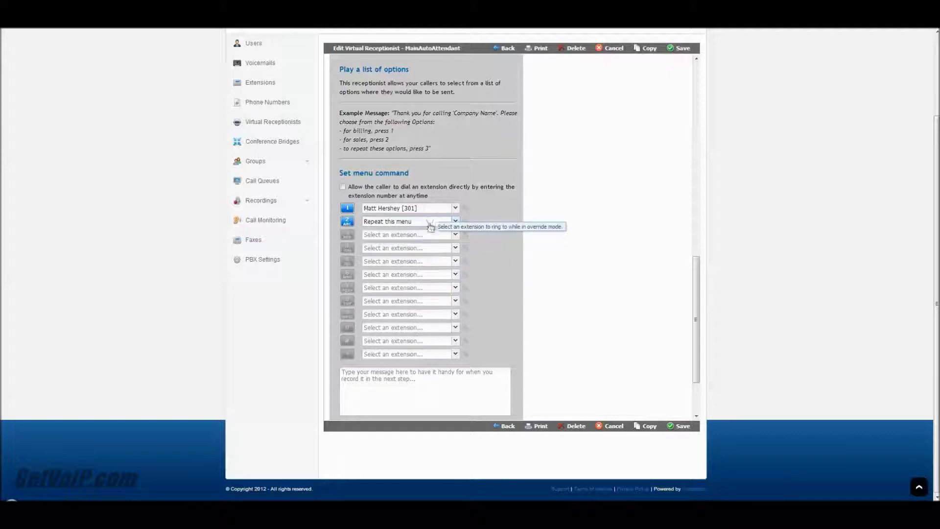
Switch after-hours menu key 2 to an outside number without entering one, and set key 8 to repeat the menu.
left_click(455, 226)
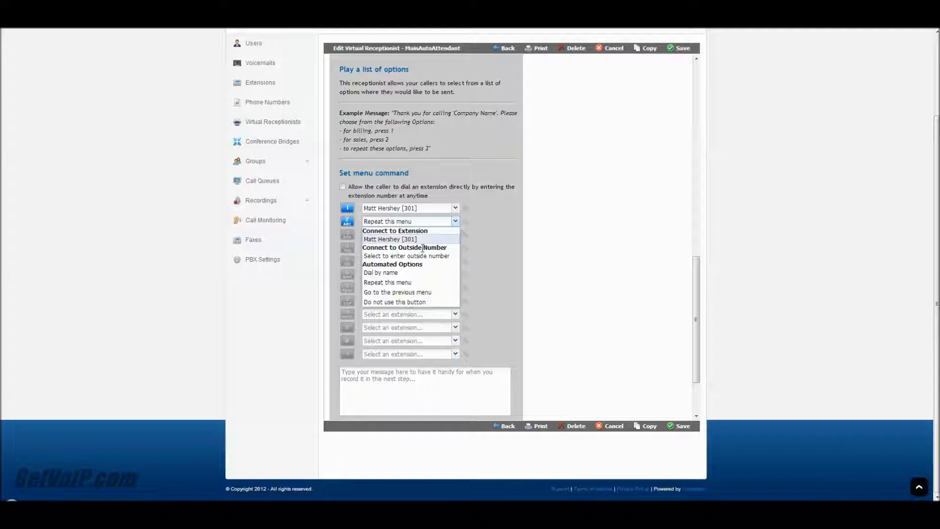
left_click(425, 254)
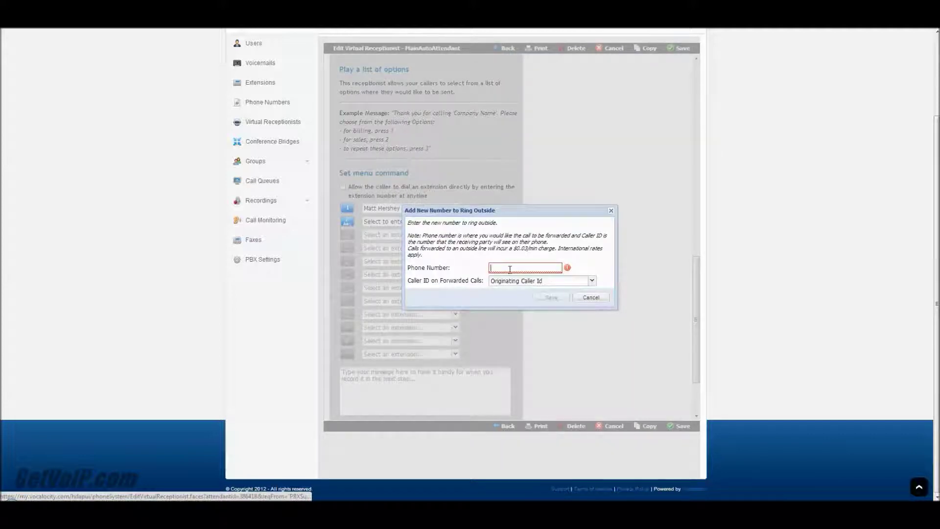
left_click(591, 297)
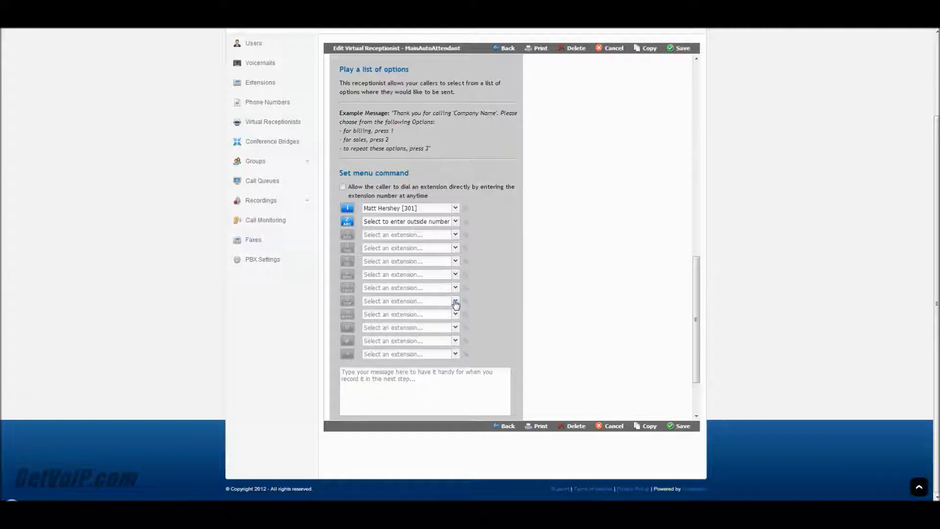
left_click(456, 302)
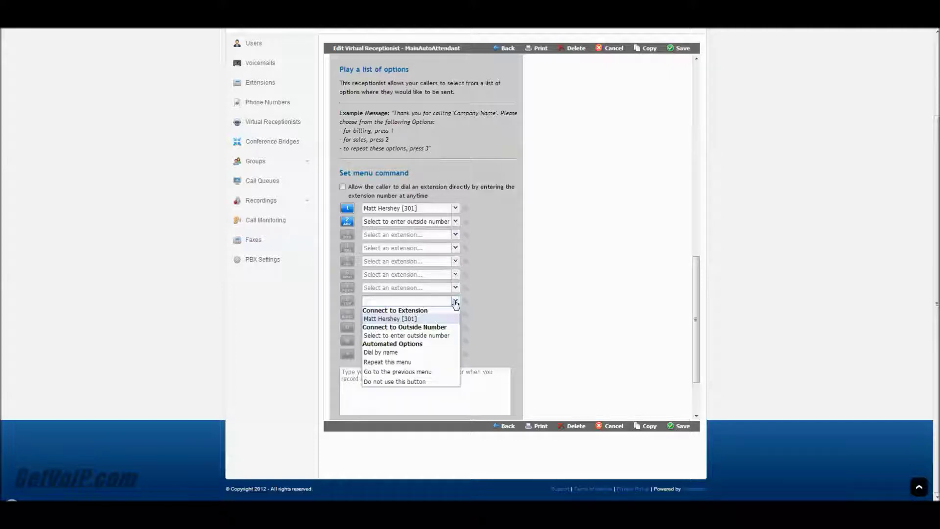
left_click(412, 362)
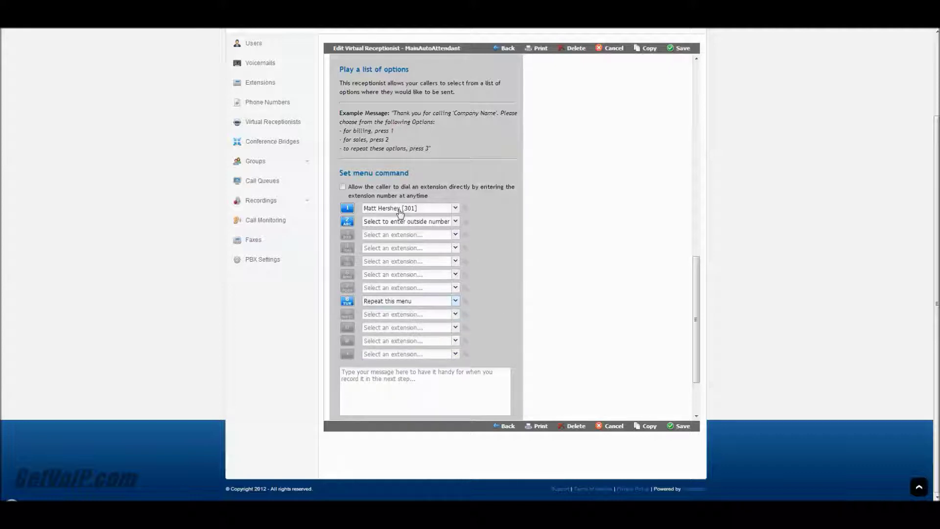
Save the Main Auto Attendant's virtual receptionist settings.
scroll(539, 357, "up", 10)
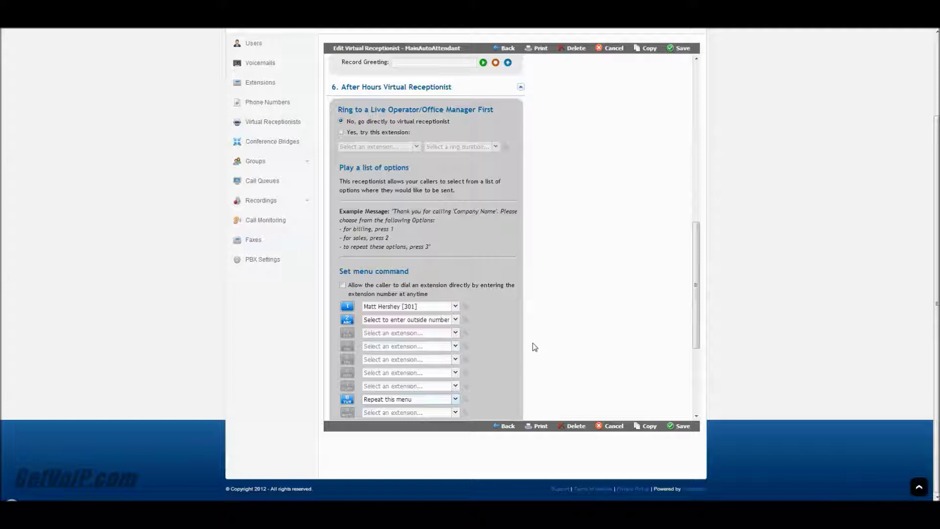
scroll(580, 329, "up", 5)
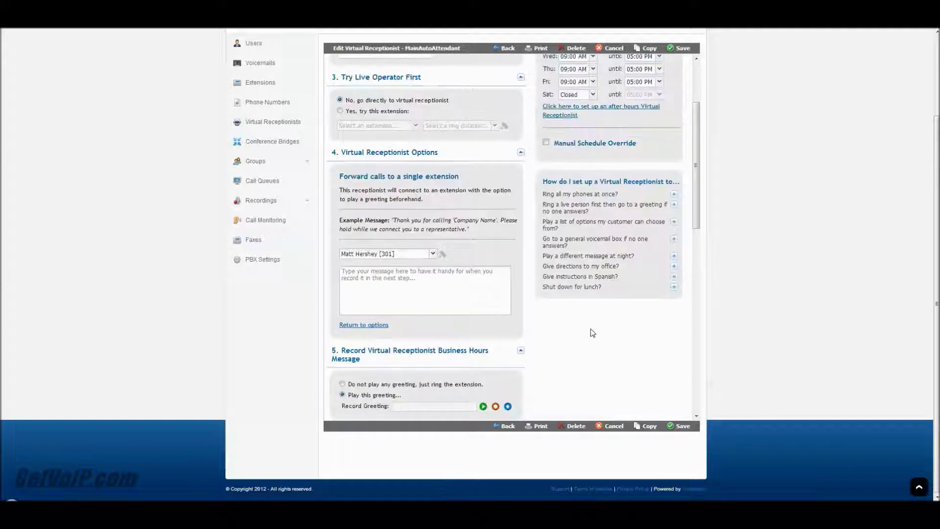
left_click(683, 49)
left_click(505, 283)
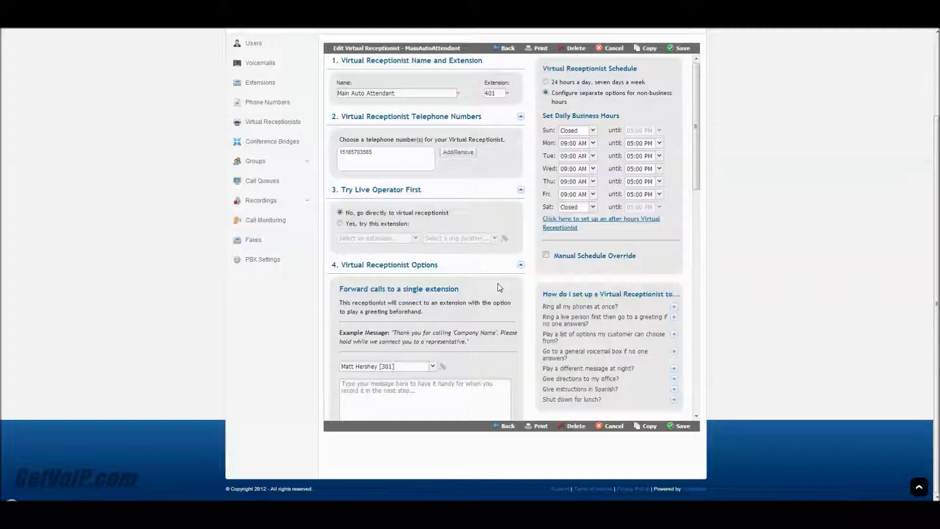